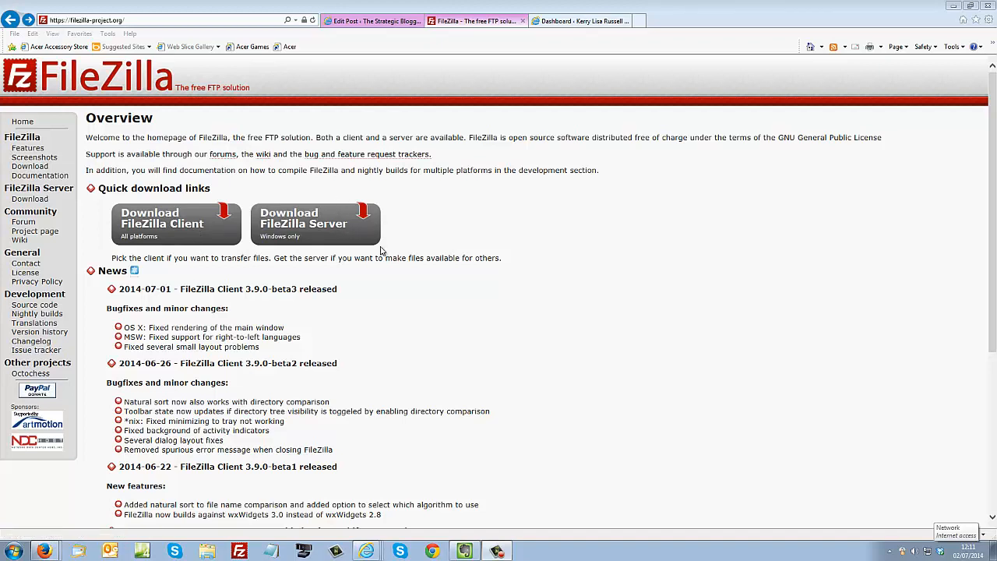
# - Download the FileZilla_3.8.1_win32-setup.exe installer from the FileZilla Client additional download options
pyautogui.click(176, 235)
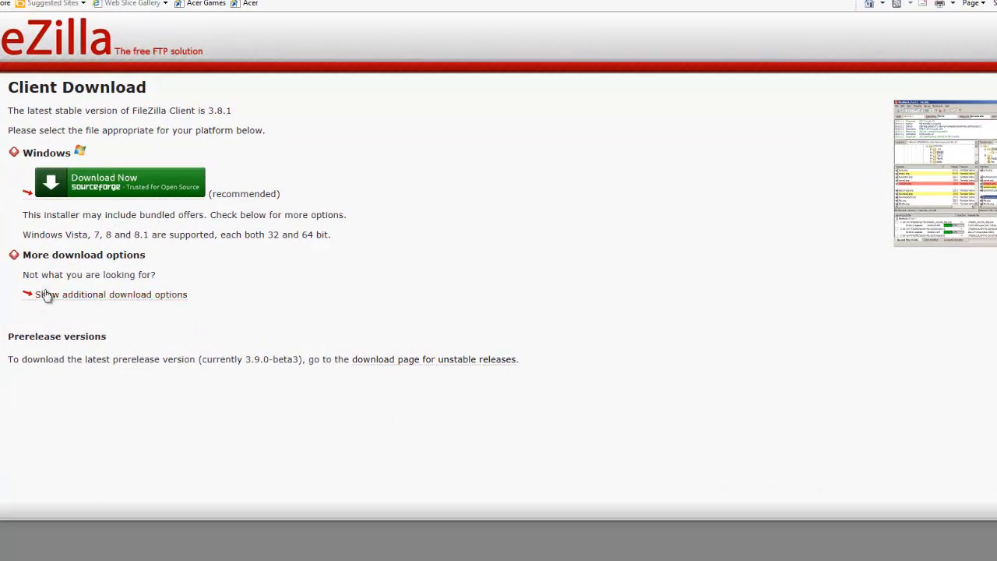
pyautogui.click(136, 296)
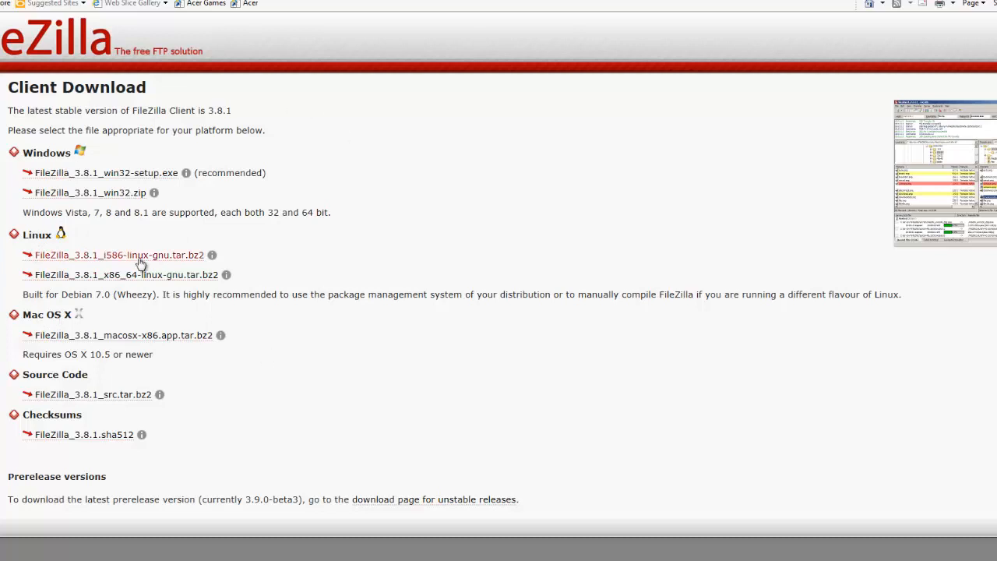
pyautogui.click(162, 176)
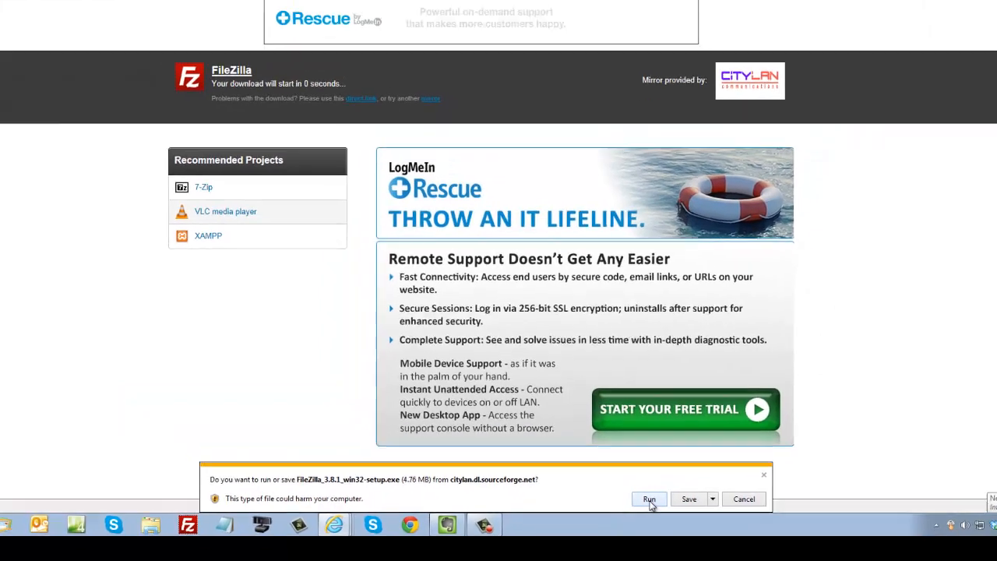
# - Run the 3.8.1 installer, accept the licence, and reinstall with all components and default locations
pyautogui.click(669, 435)
pyautogui.click(640, 536)
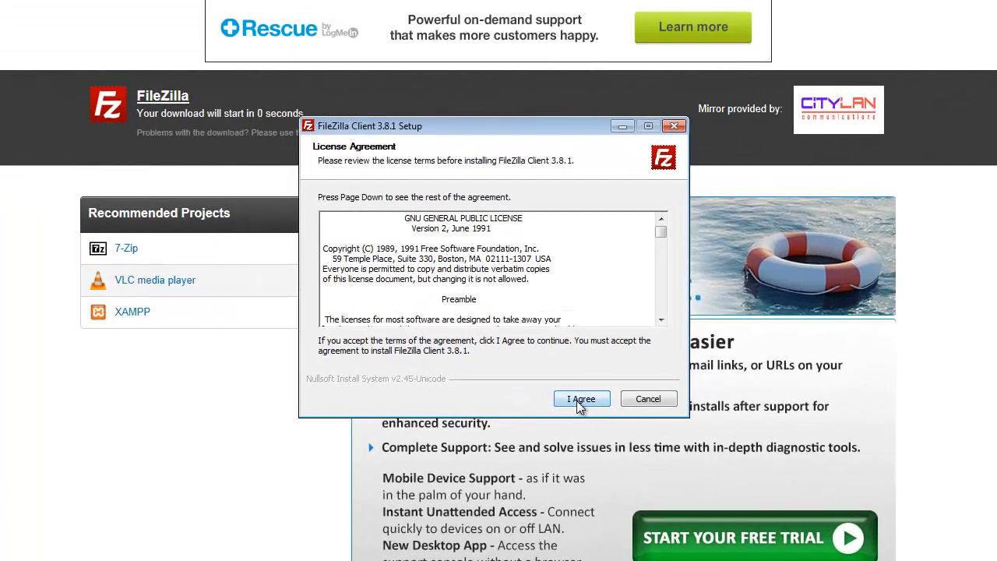
pyautogui.click(550, 361)
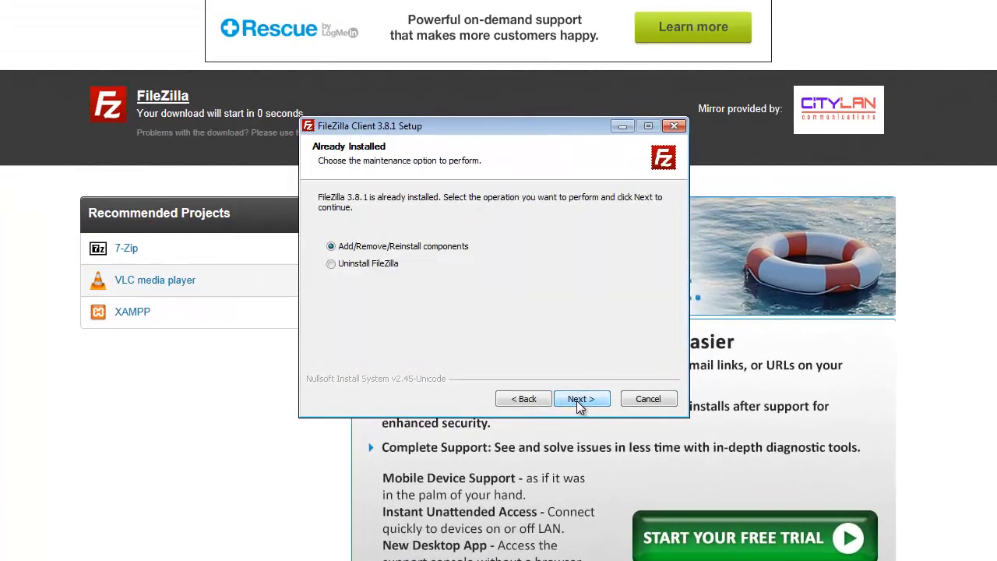
pyautogui.click(579, 399)
pyautogui.click(579, 399)
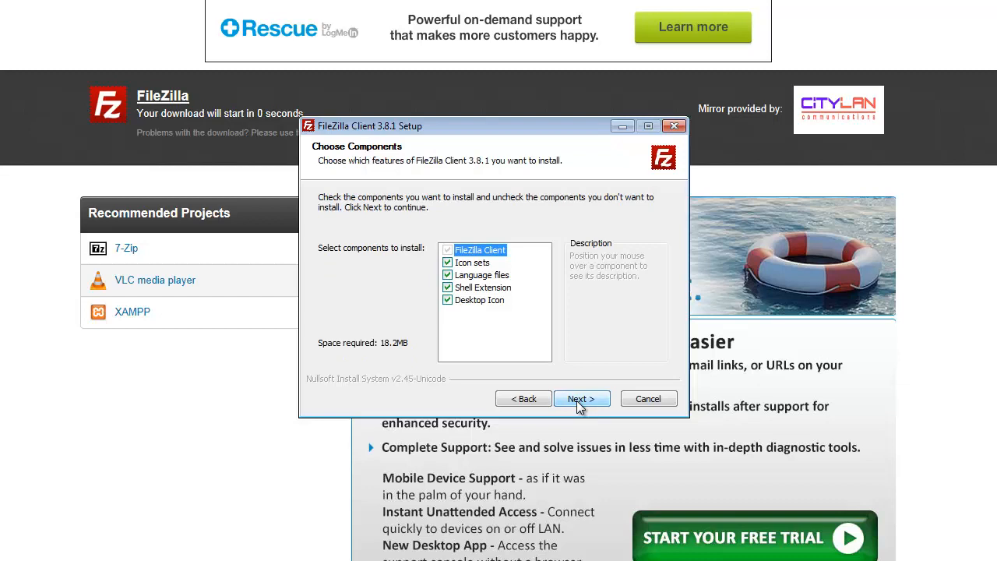
pyautogui.click(579, 399)
pyautogui.click(578, 399)
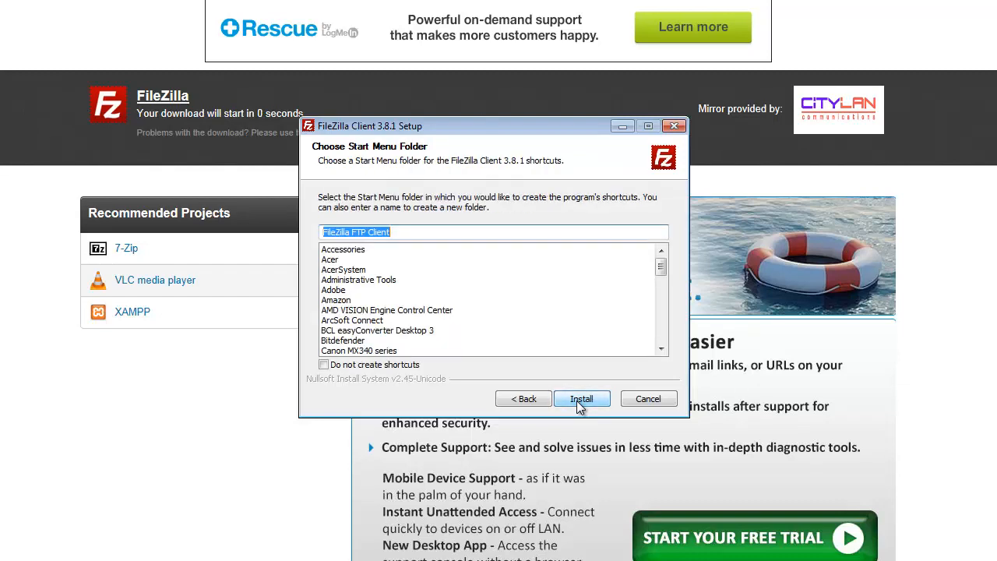
pyautogui.click(577, 400)
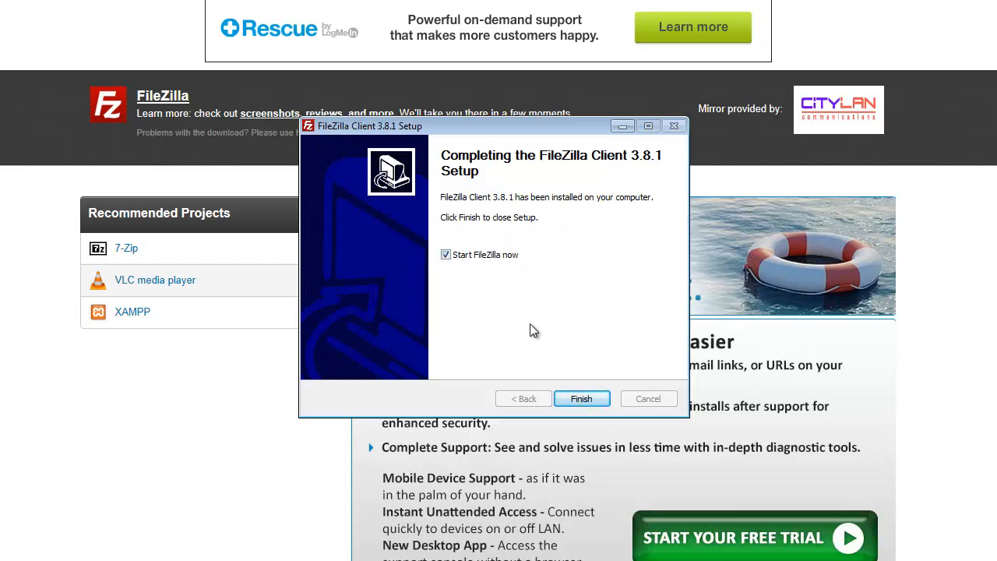
# - Finish setup to launch FileZilla and browse the local WPplugins folders from genesis-simple-aweber-form
pyautogui.click(581, 399)
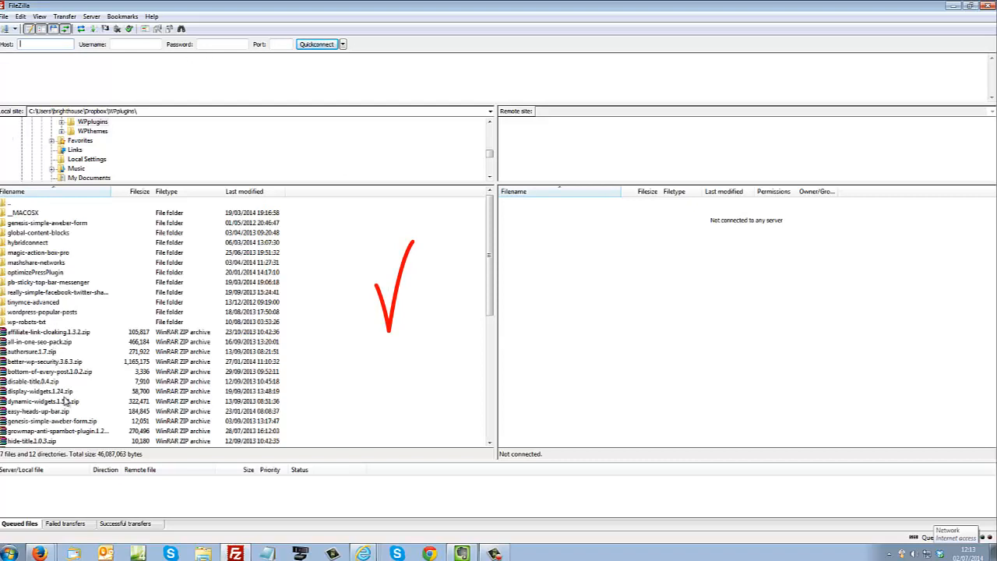
pyautogui.click(61, 225)
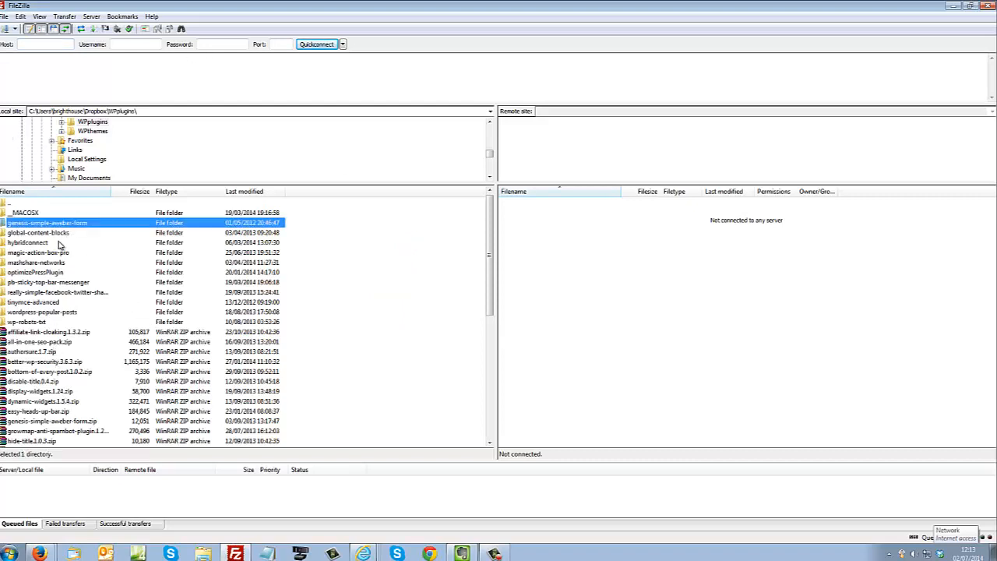
pyautogui.press('Down')
pyautogui.press('Down')
pyautogui.press('Down')
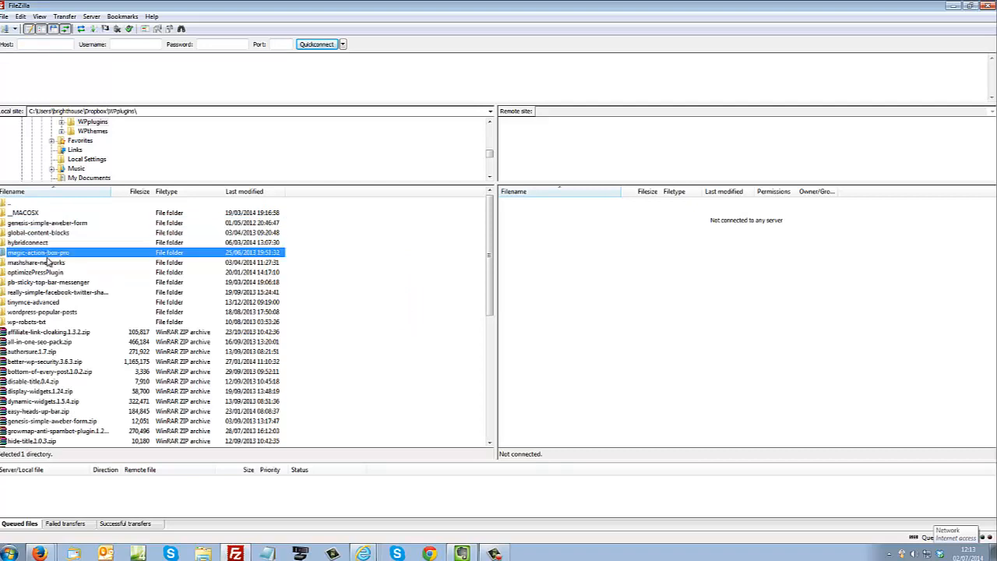
pyautogui.press('Down')
pyautogui.press('Down')
pyautogui.press('Down')
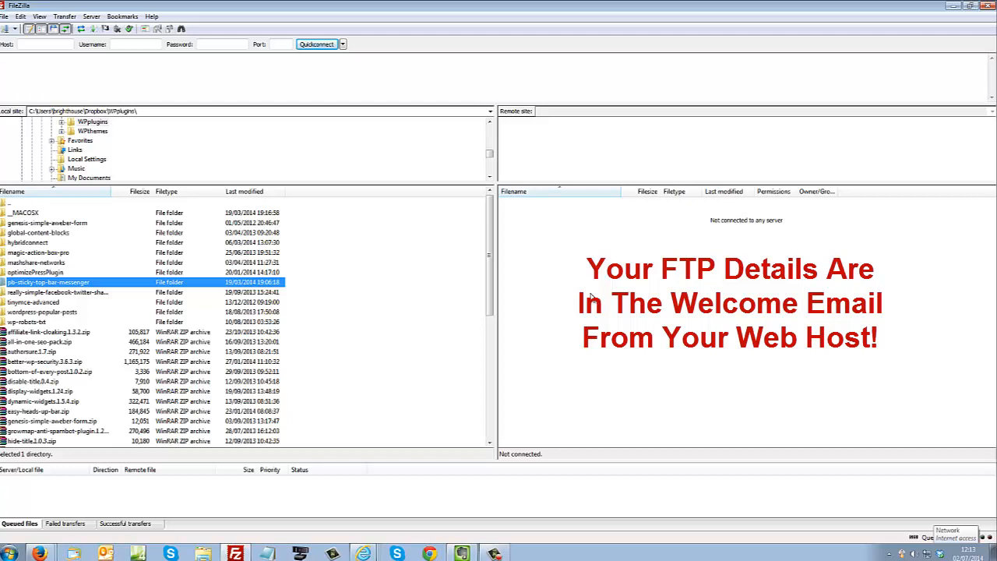
# - Quickconnect to the website's FTP host using its username and password
pyautogui.click(39, 47)
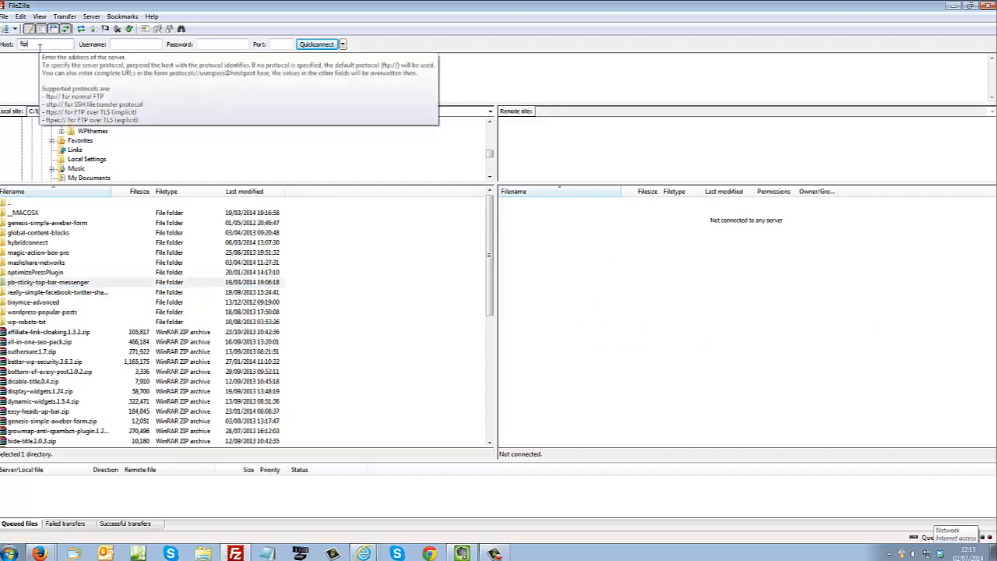
pyautogui.write('ftp.kerryrussell')
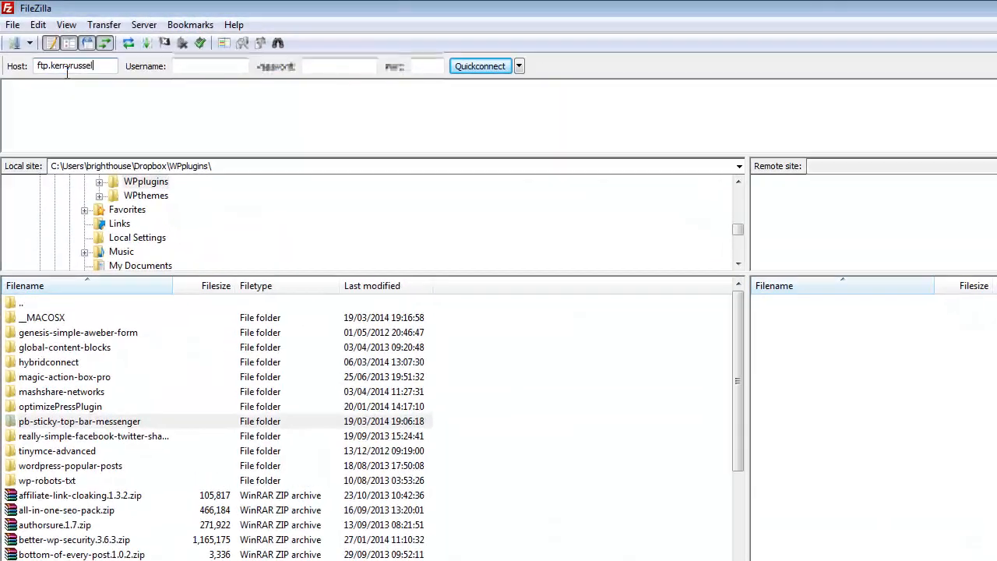
pyautogui.write('.net')
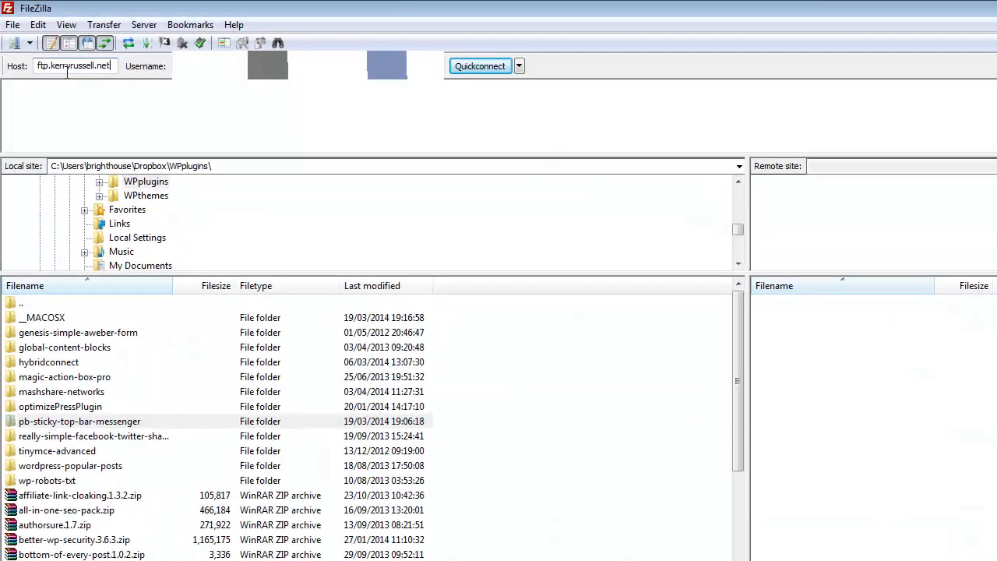
pyautogui.click(208, 67)
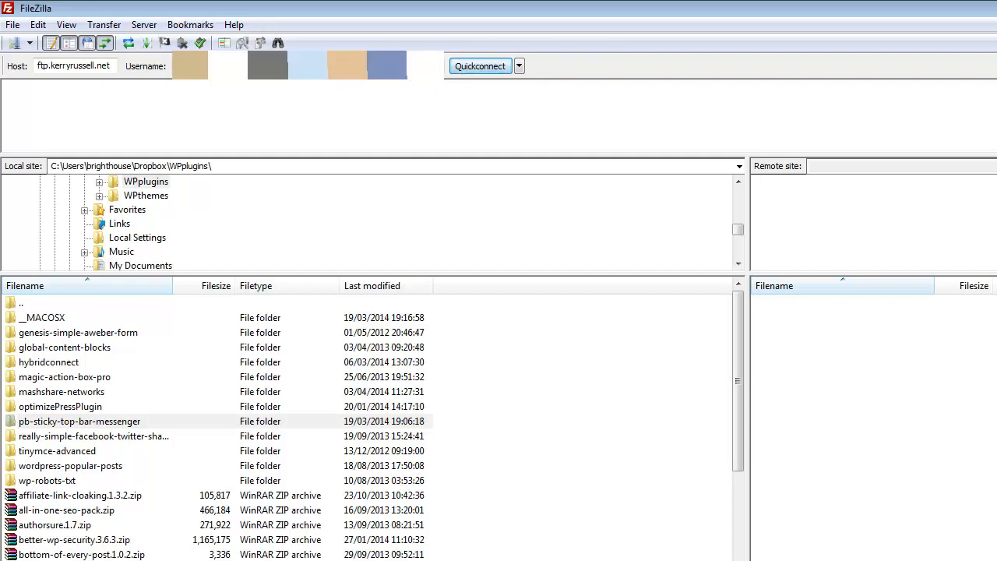
pyautogui.click(479, 67)
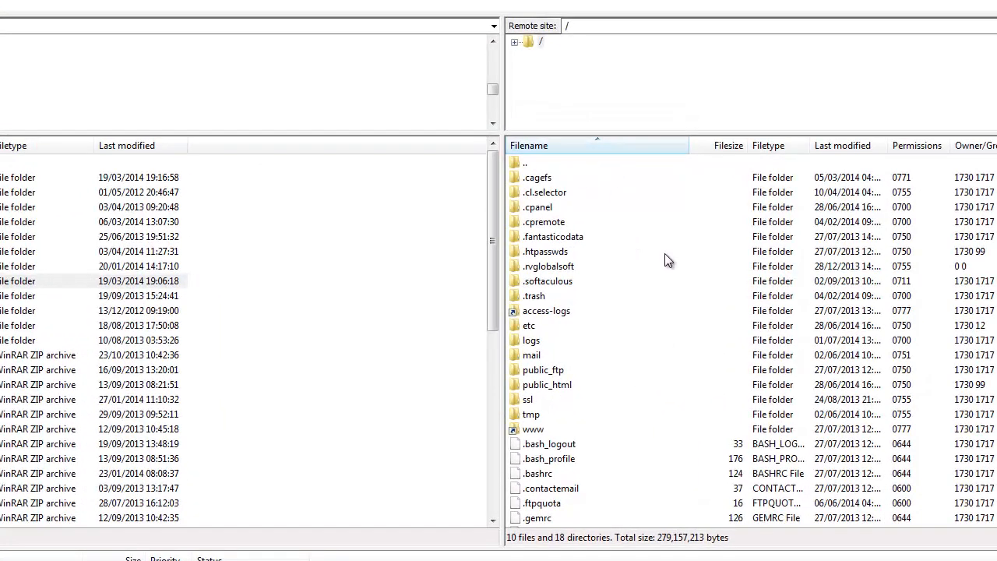
# - On the server, navigate from public_html into the website folder, then wp-content/themes
pyautogui.doubleClick(538, 387)
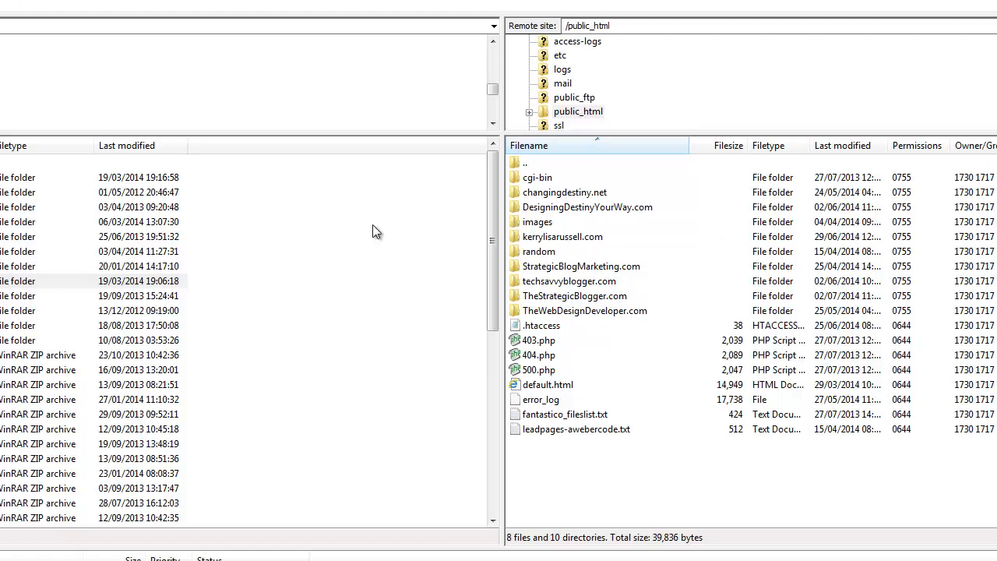
pyautogui.doubleClick(571, 237)
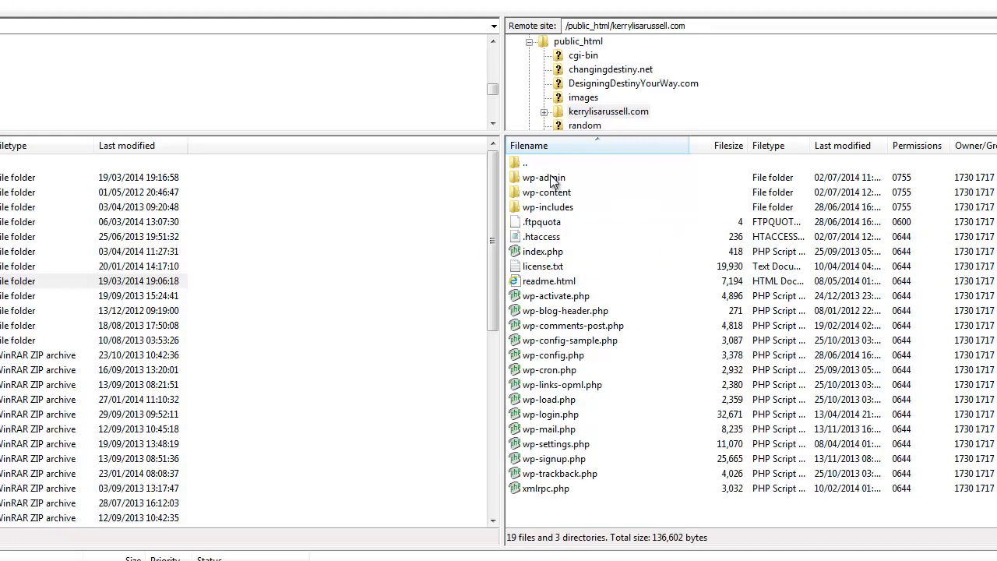
pyautogui.click(551, 178)
pyautogui.click(551, 193)
pyautogui.click(552, 204)
pyautogui.click(554, 222)
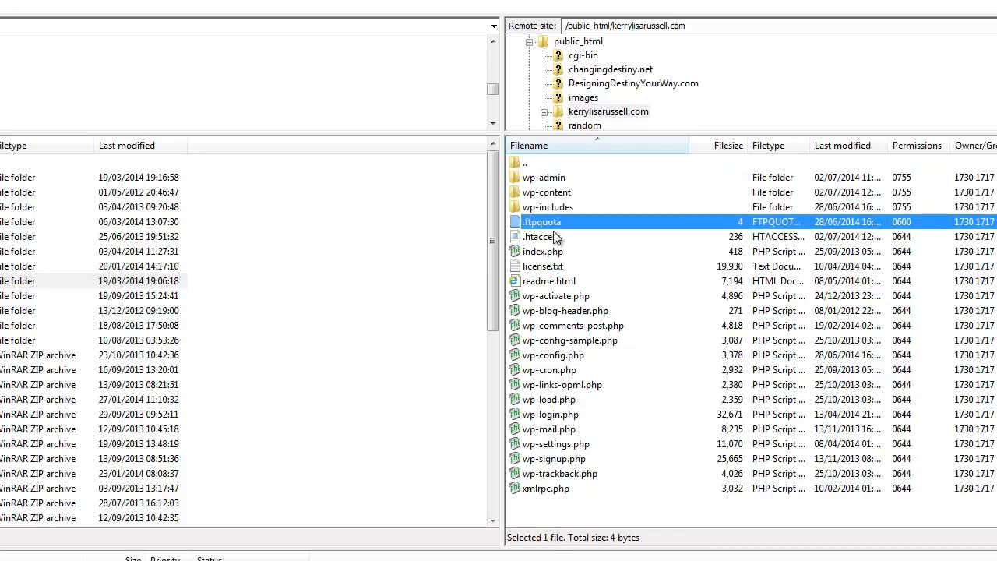
pyautogui.click(555, 236)
pyautogui.click(554, 251)
pyautogui.click(556, 267)
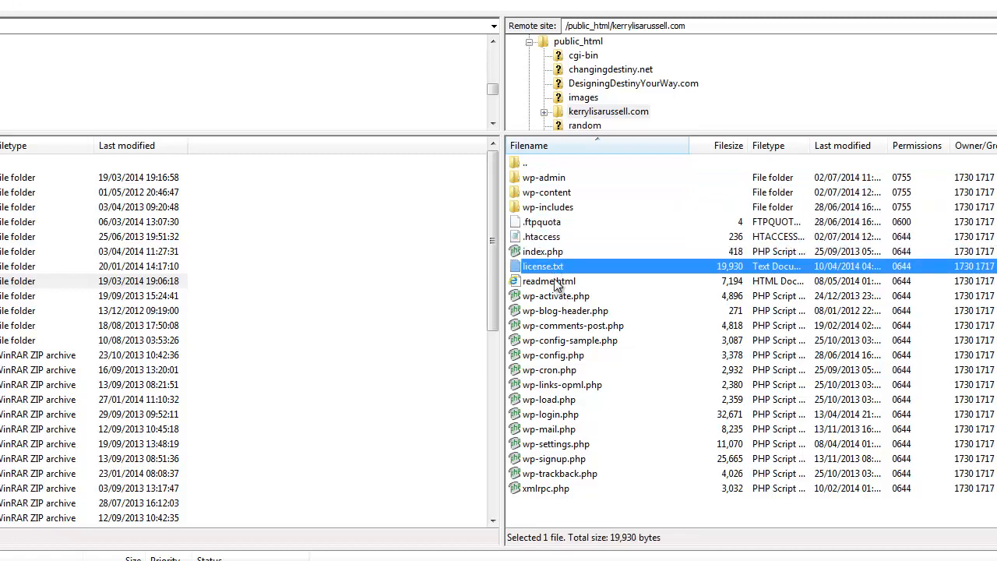
pyautogui.click(556, 282)
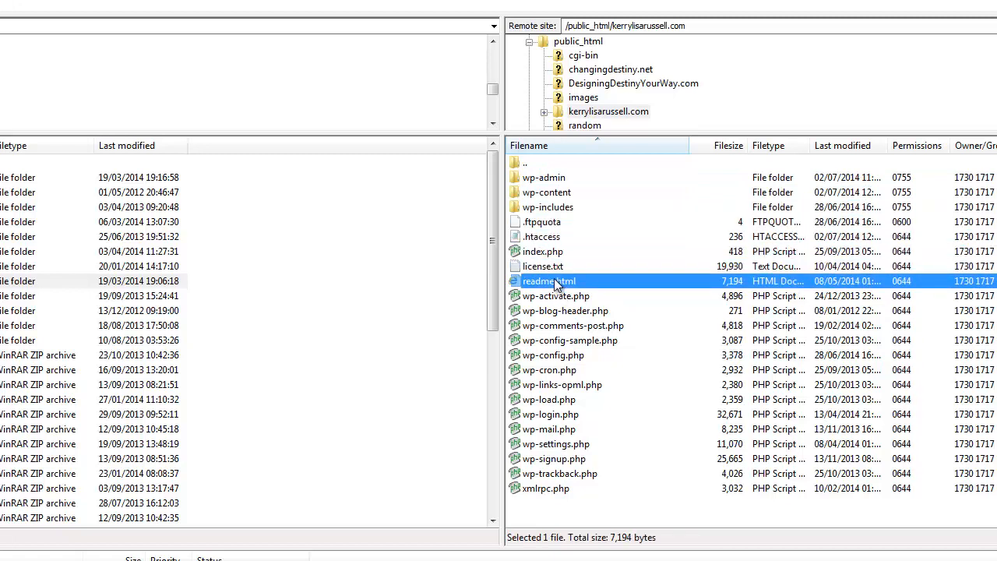
pyautogui.doubleClick(553, 194)
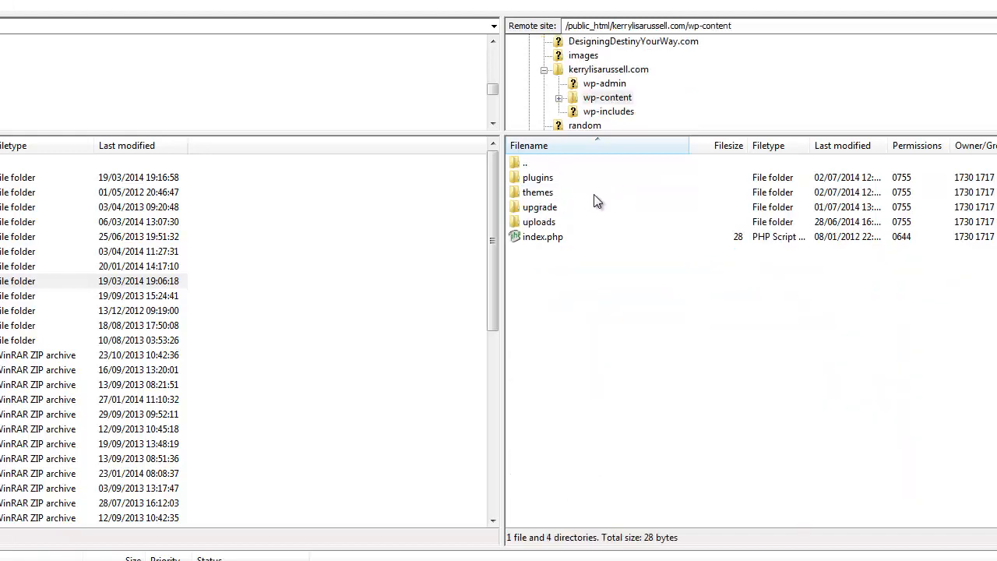
pyautogui.doubleClick(551, 195)
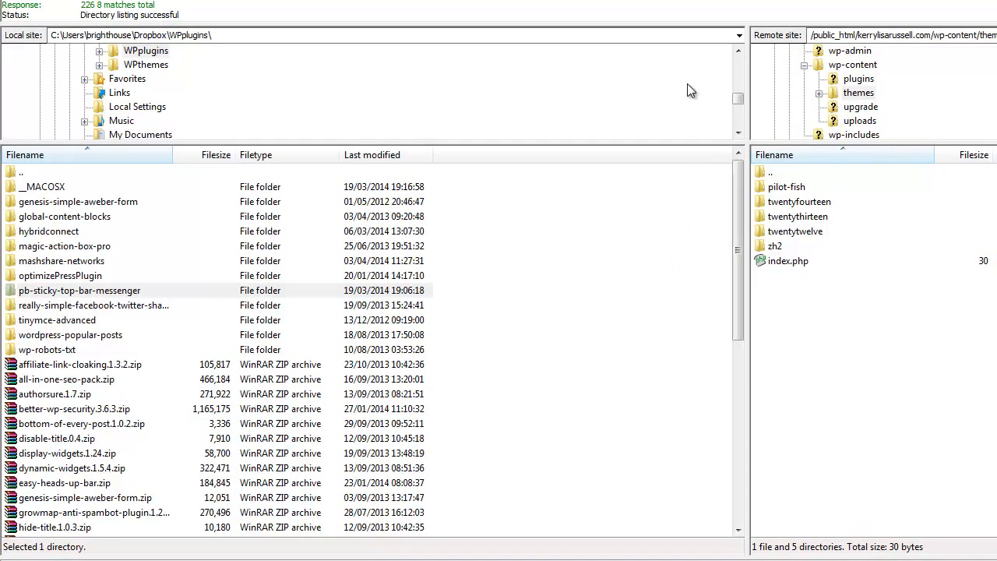
# - Browse the local tree to Dropbox\WPthemes and select the canvas theme folder
pyautogui.moveTo(736, 100); pyautogui.dragTo(748, 66)
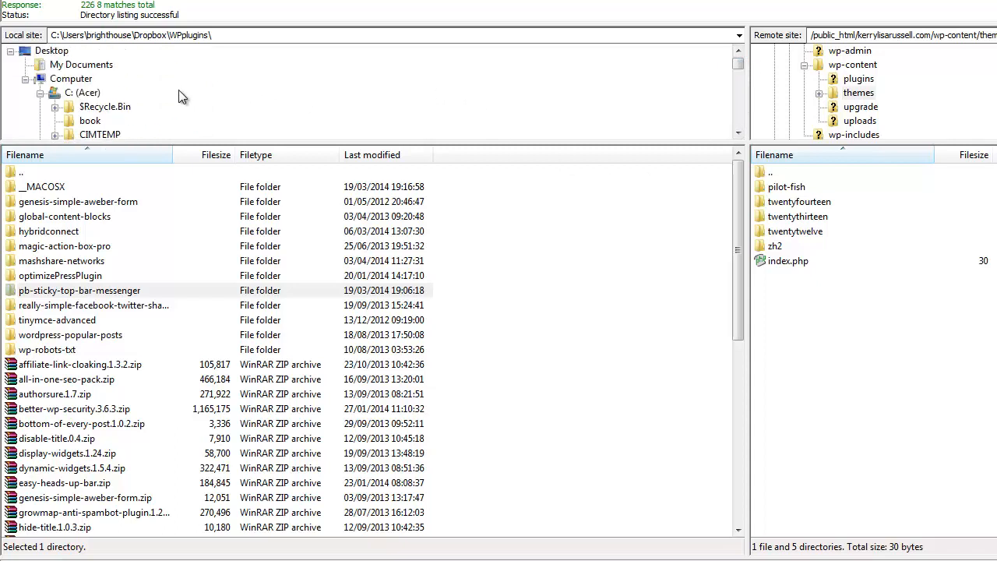
pyautogui.click(738, 133)
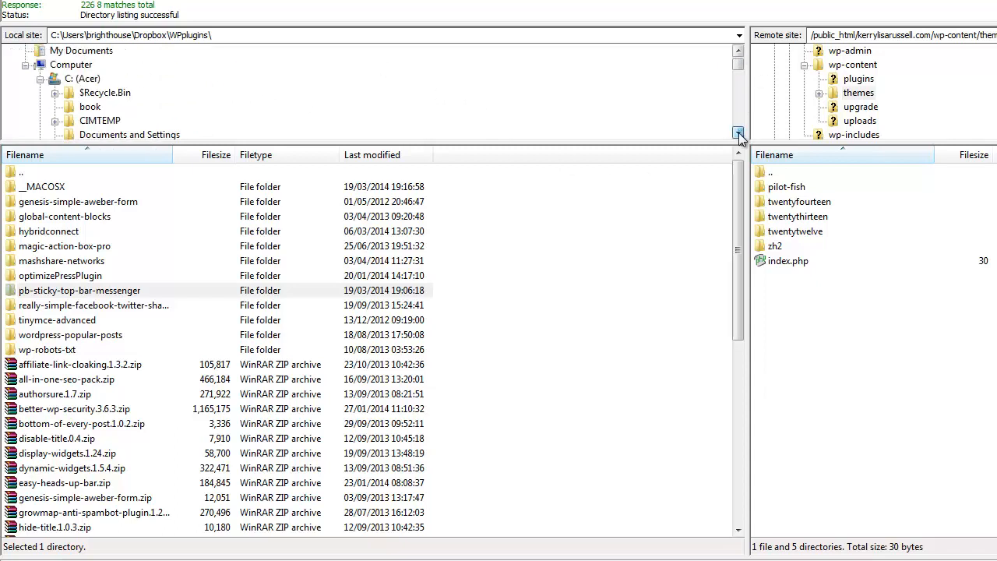
pyautogui.moveTo(738, 133); pyautogui.dragTo(738, 133)
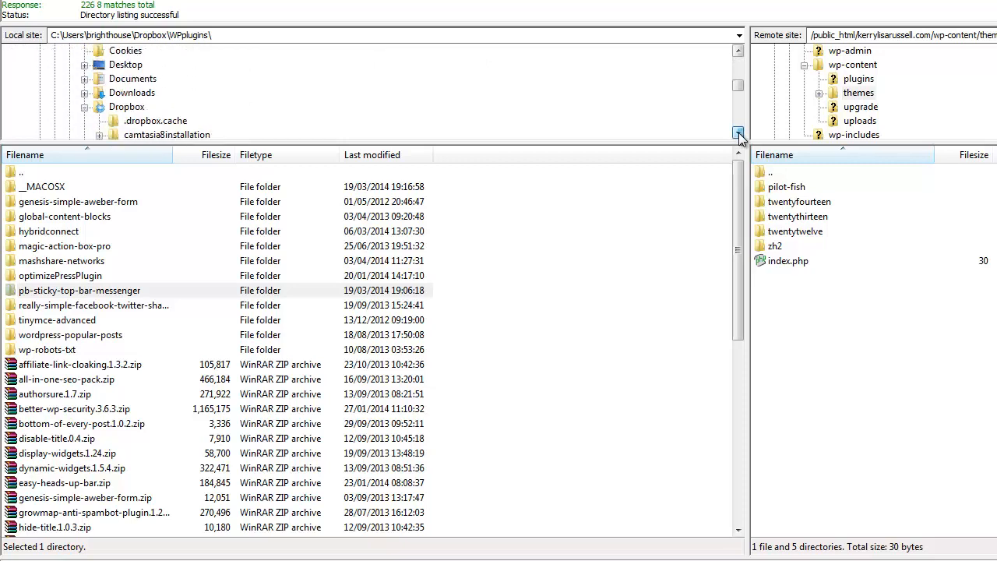
pyautogui.click(129, 107)
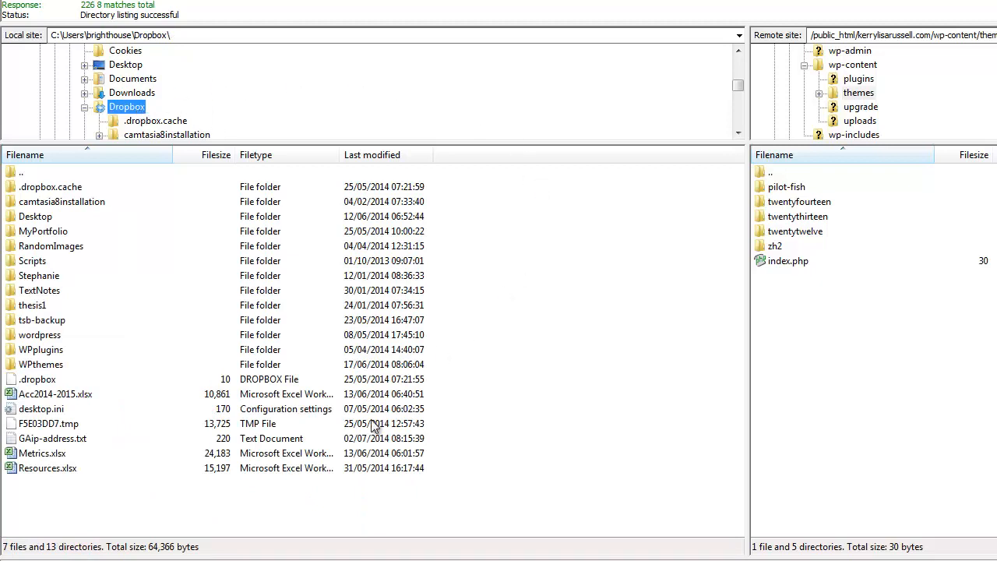
pyautogui.doubleClick(57, 366)
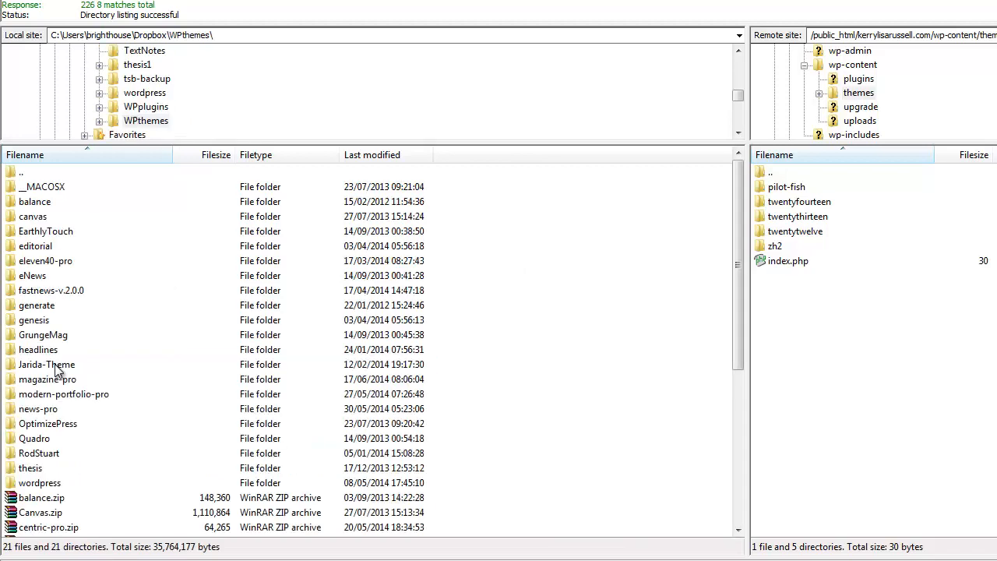
pyautogui.click(33, 220)
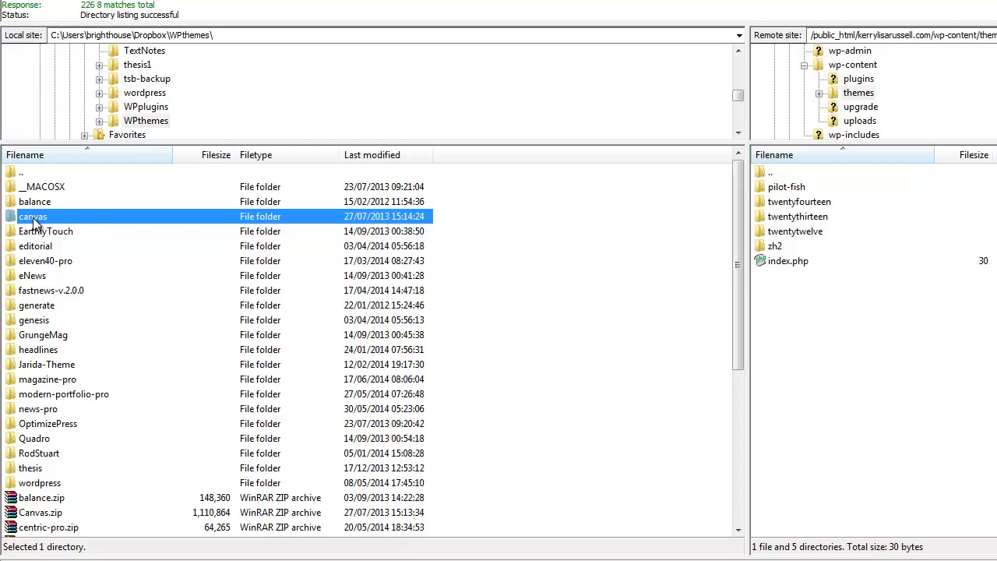
# - Upload the local canvas theme folder into the server's themes folder
pyautogui.rightClick(34, 222)
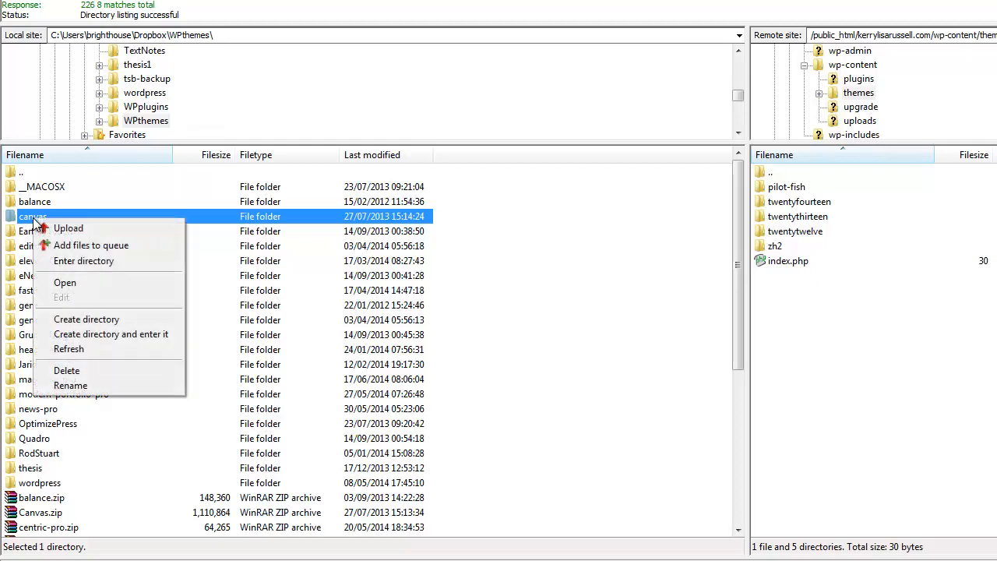
pyautogui.click(78, 232)
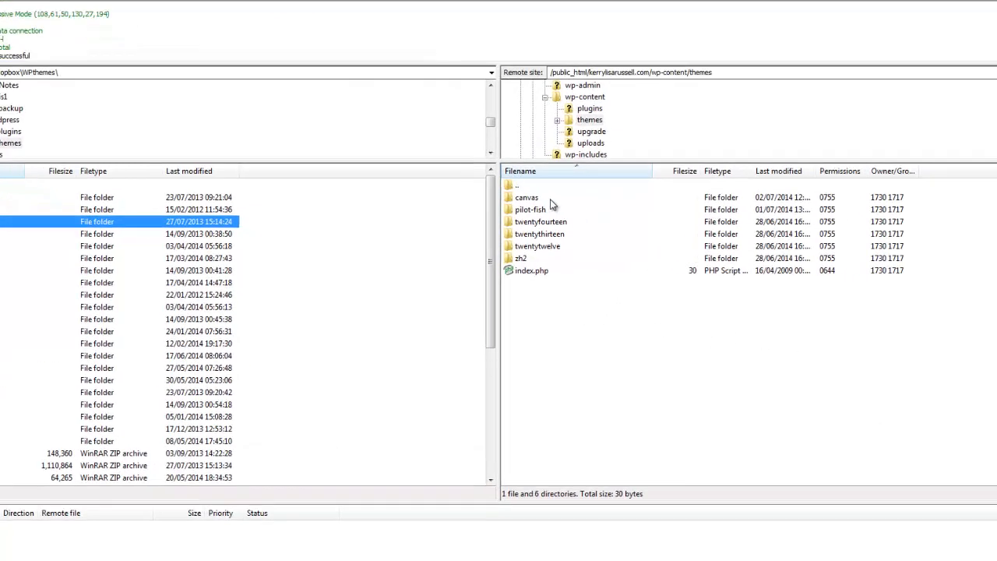
# - Open the remote canvas folder and confirm archive-portfolio.php permissions are 644 without changing them
pyautogui.click(527, 199)
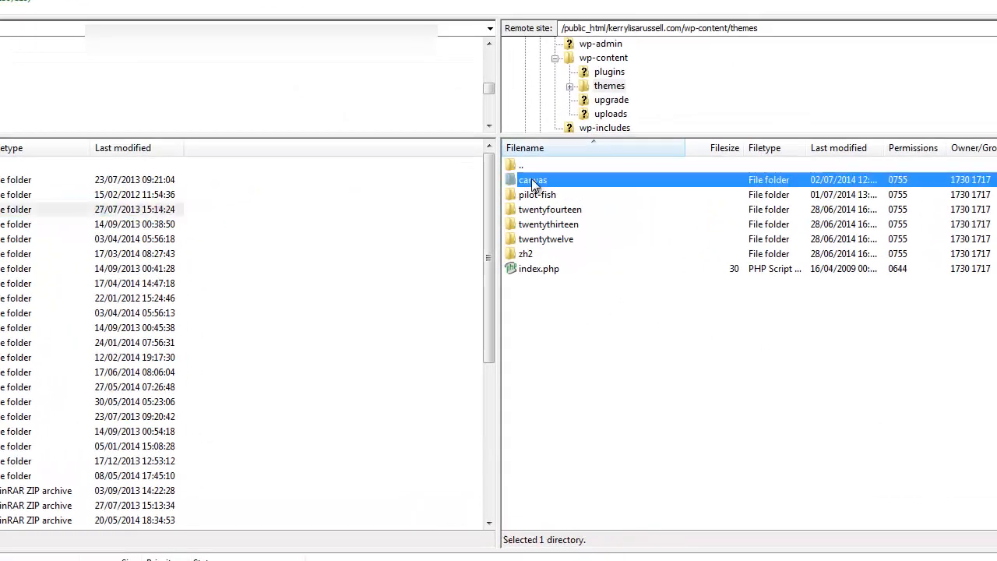
pyautogui.doubleClick(532, 180)
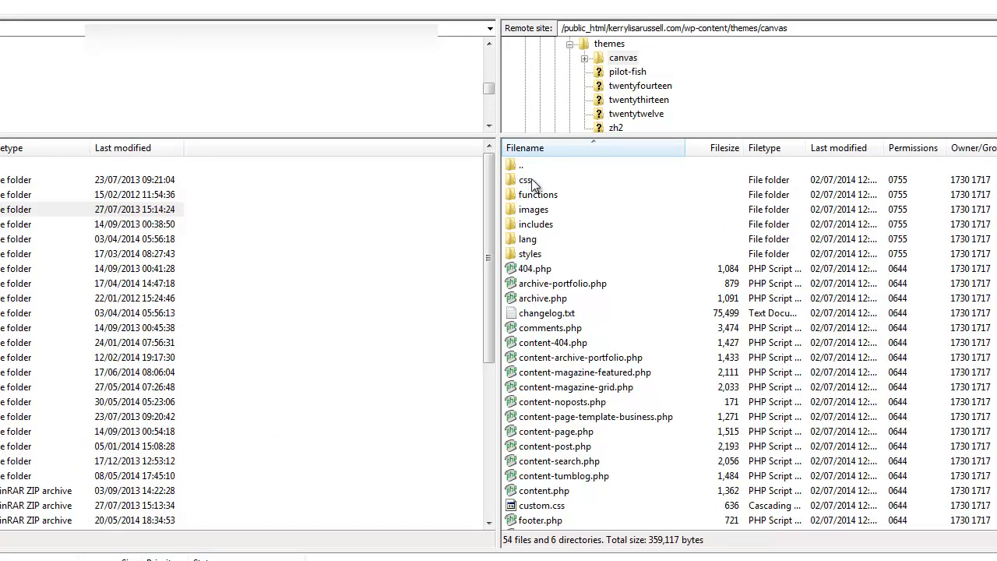
pyautogui.rightClick(550, 290)
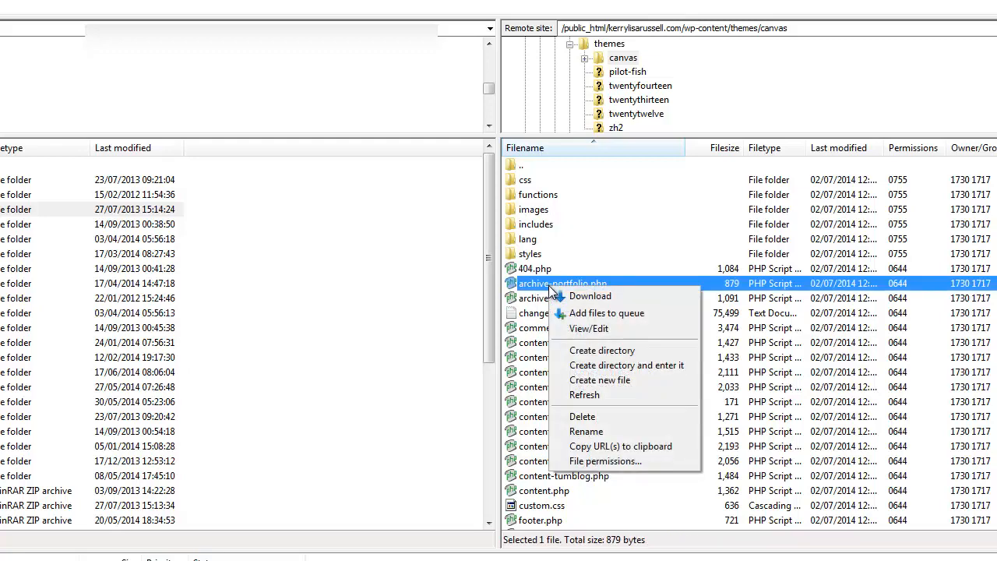
pyautogui.click(630, 463)
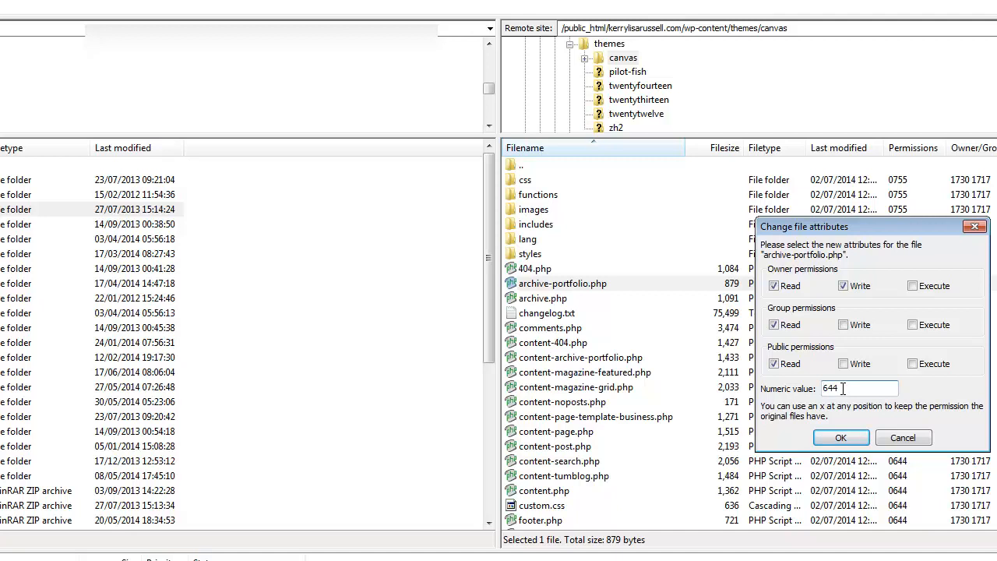
pyautogui.moveTo(843, 388); pyautogui.dragTo(820, 387)
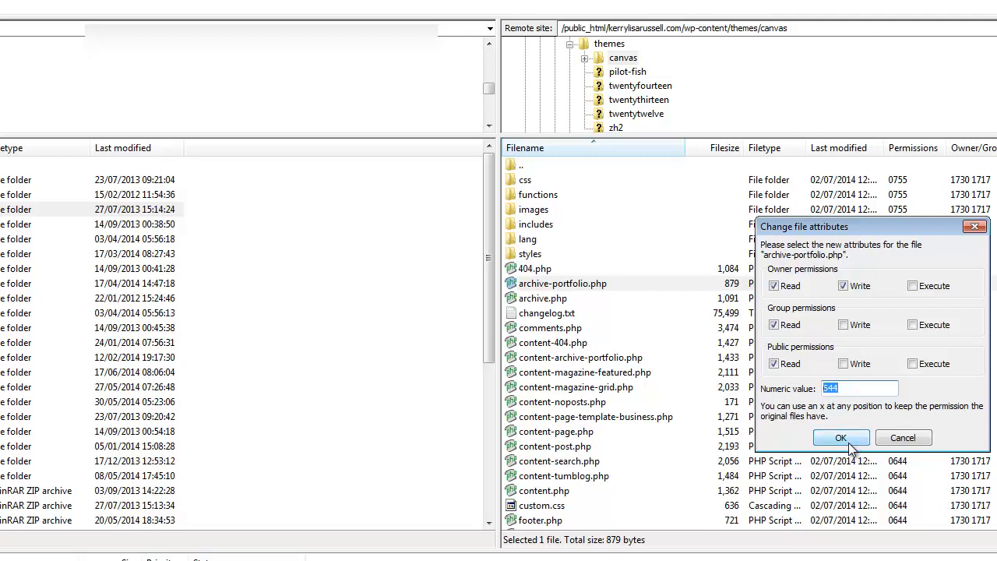
pyautogui.click(902, 437)
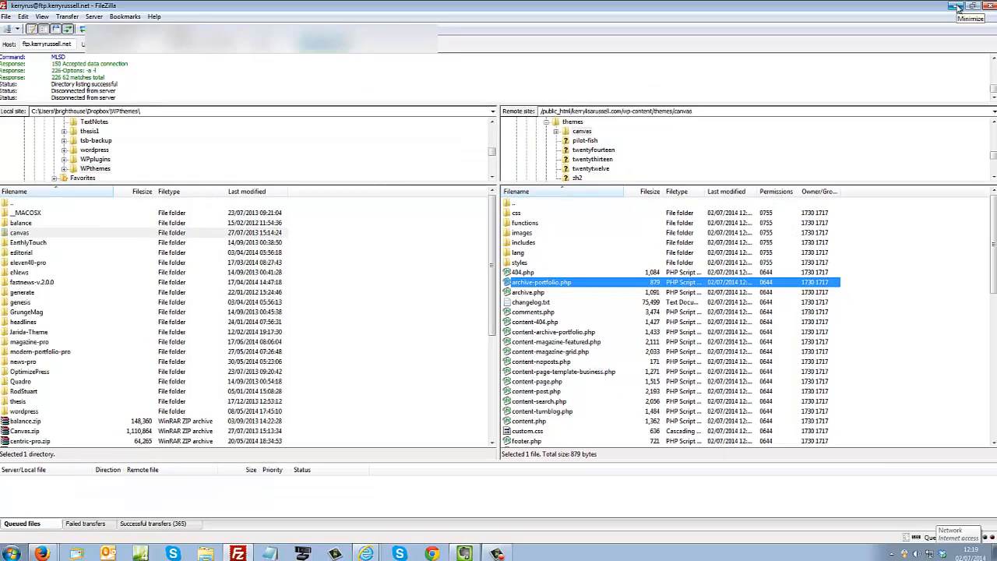
# - Activate the Canvas theme under Appearance > Themes in WordPress admin, then return to FileZilla
pyautogui.click(956, 6)
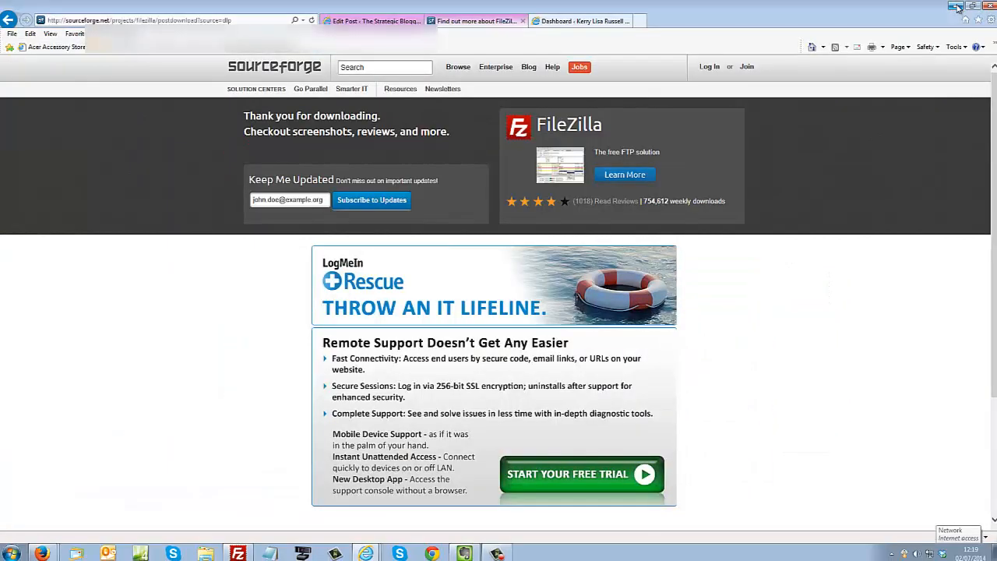
pyautogui.click(557, 21)
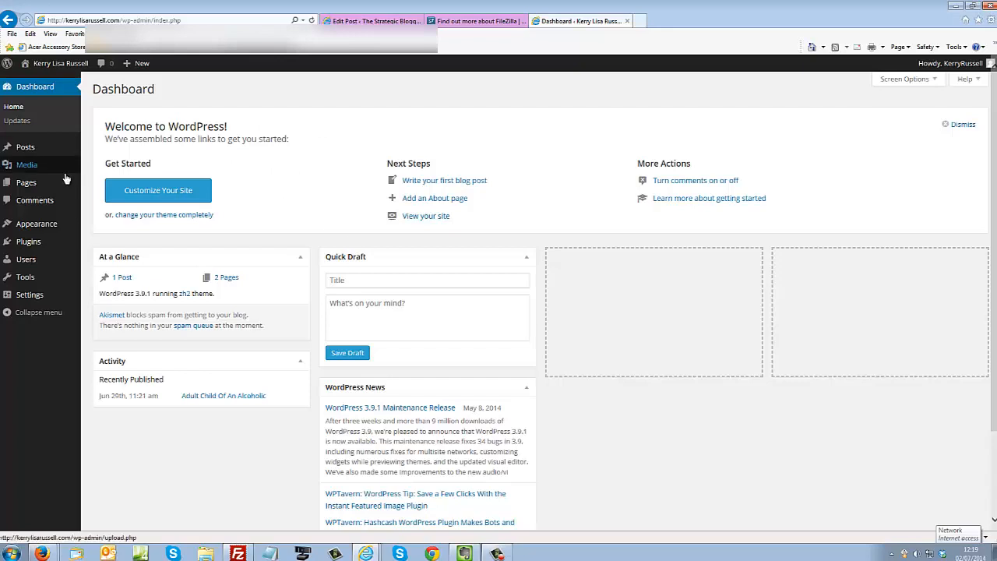
pyautogui.moveTo(78, 225)
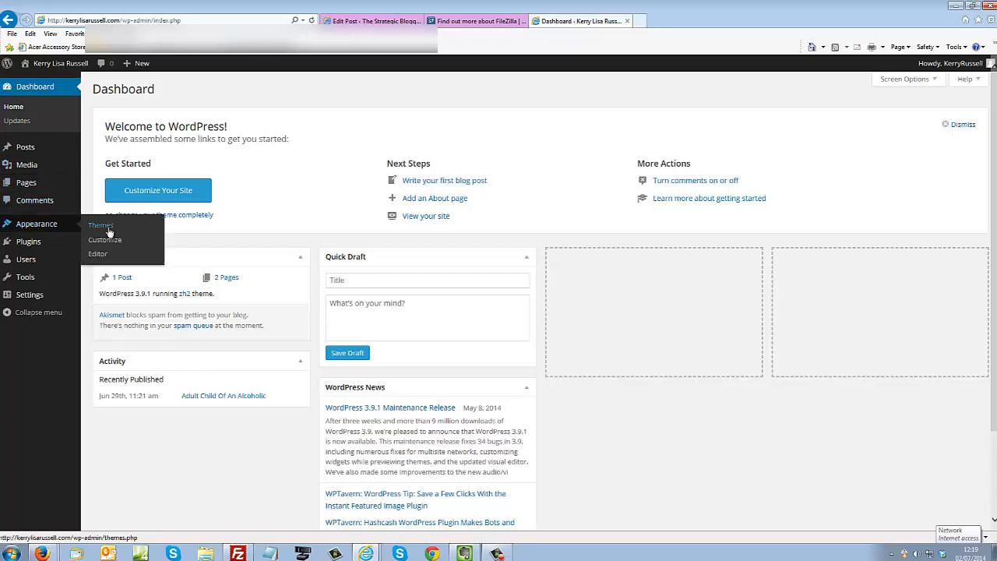
pyautogui.click(109, 232)
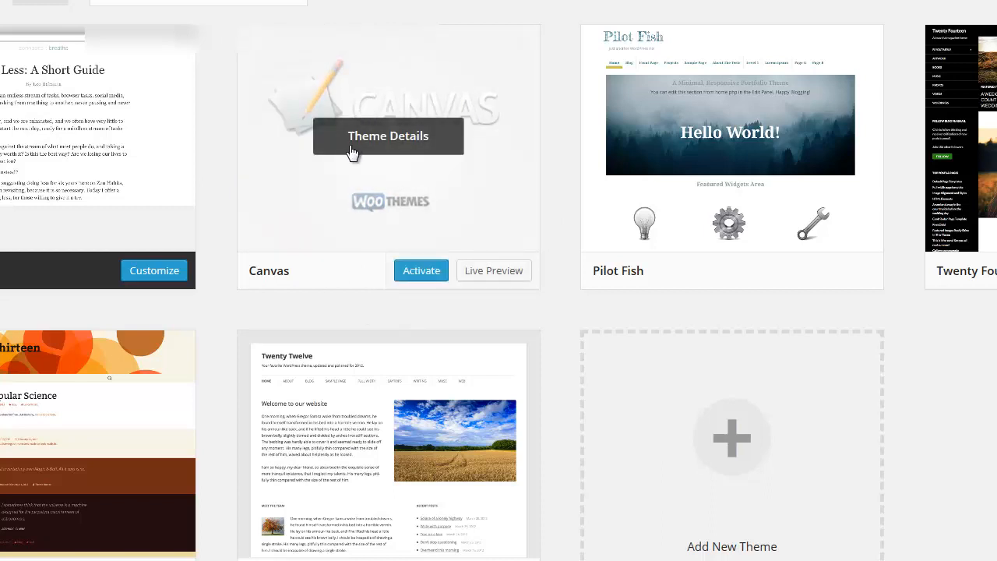
pyautogui.click(412, 279)
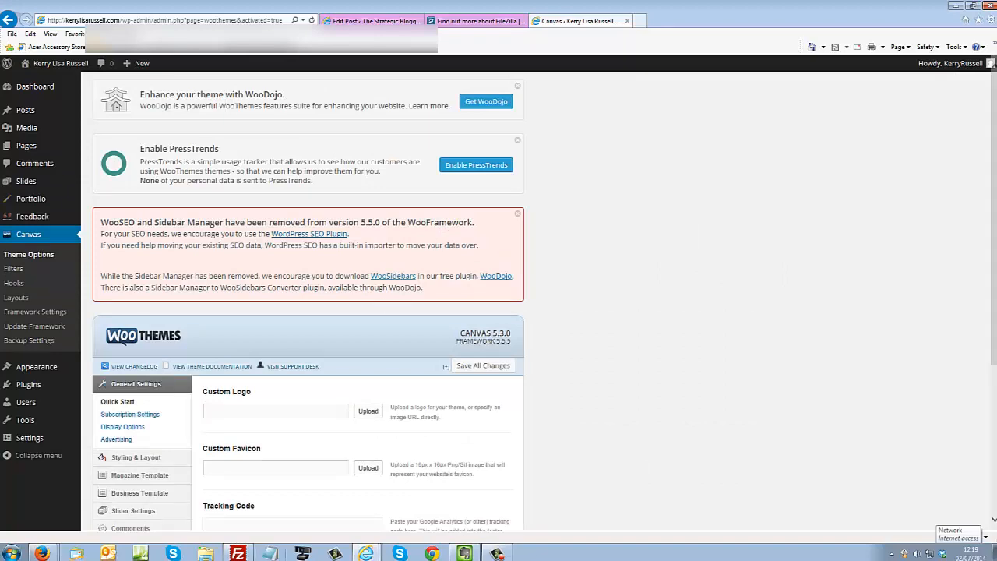
pyautogui.click(237, 552)
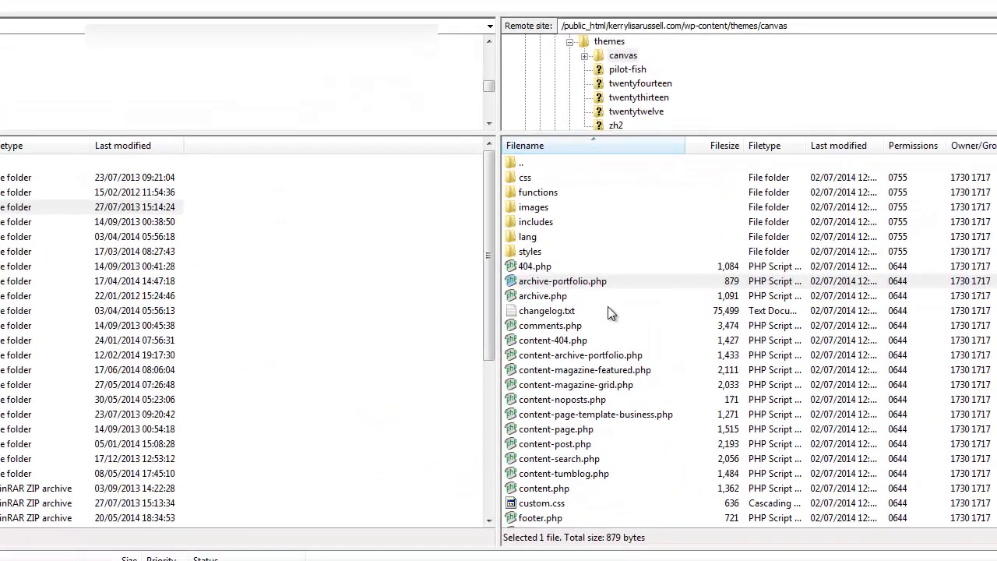
# - Go up from canvas two levels to wp-content and open the remote plugins folder
pyautogui.doubleClick(518, 164)
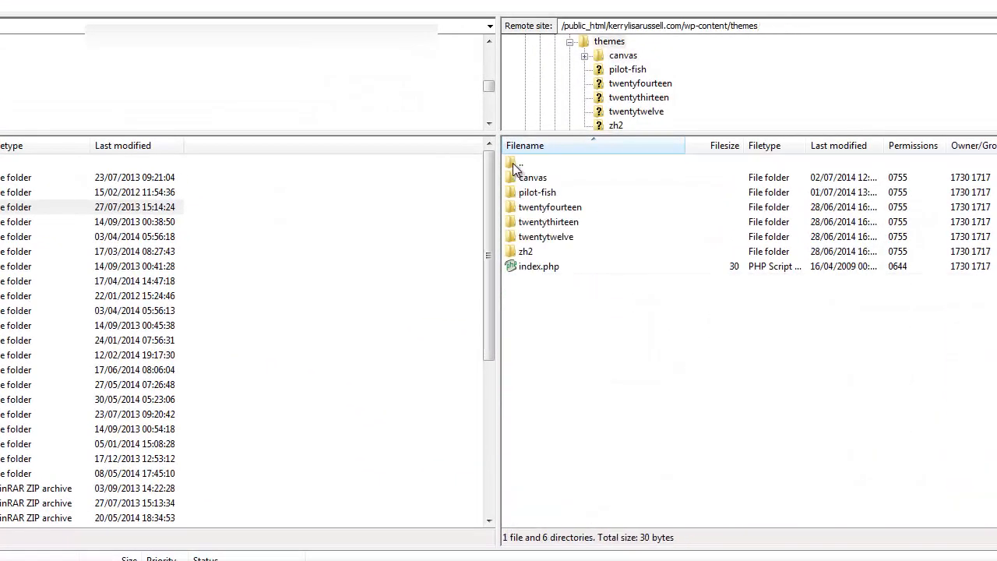
pyautogui.doubleClick(514, 163)
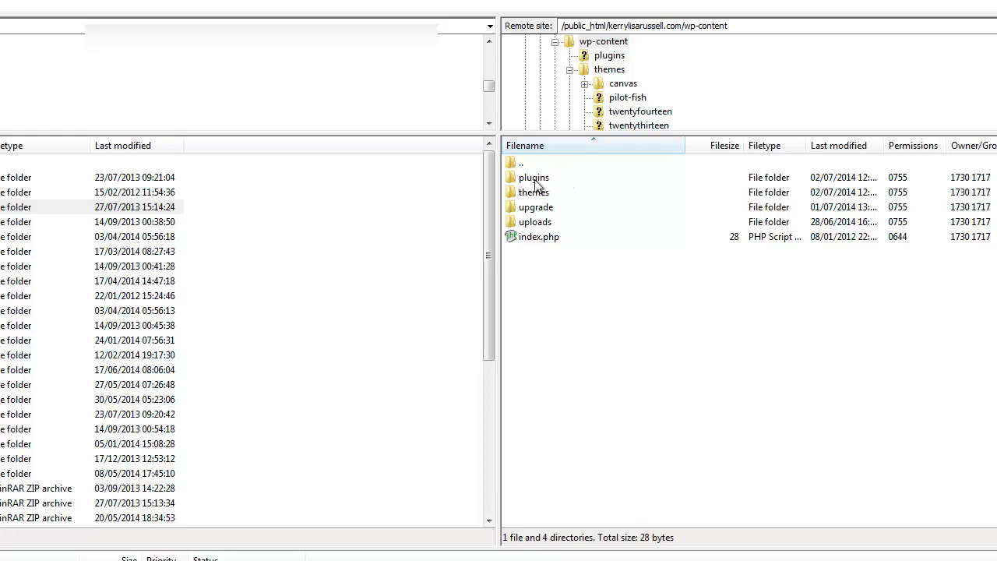
pyautogui.doubleClick(534, 179)
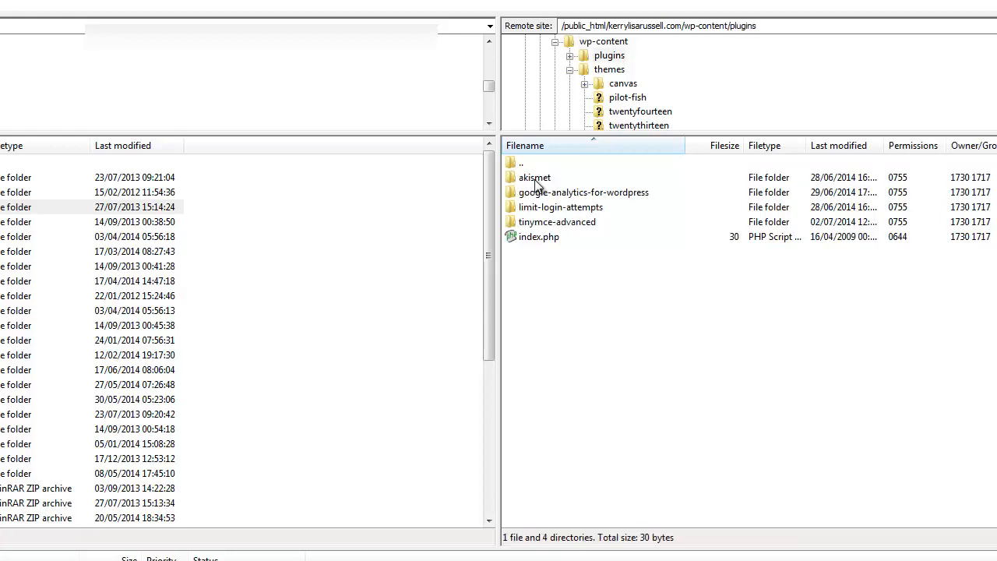